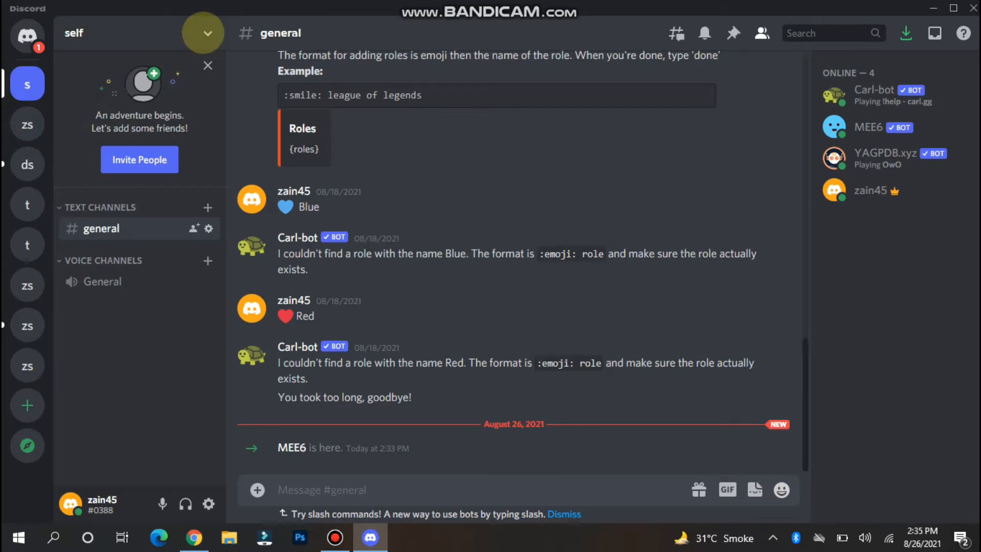
{"action": "left_click", "coordinate": [206, 33]}
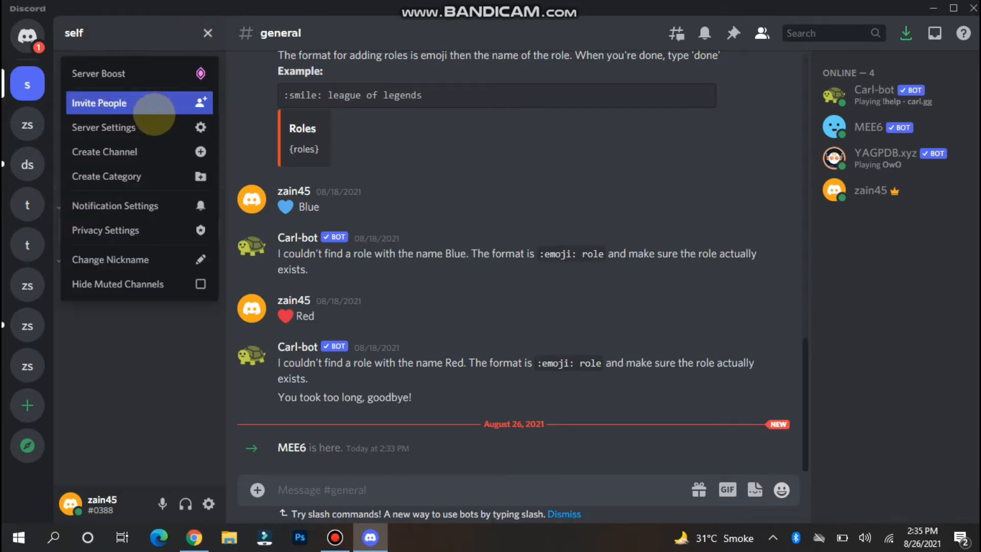
{"action": "left_click", "coordinate": [151, 123]}
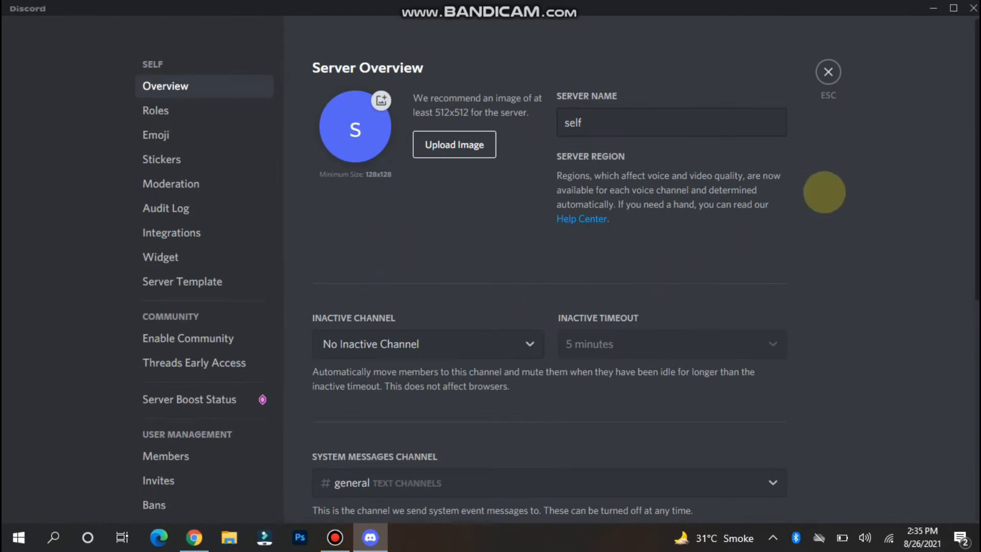
{"action": "left_click_drag", "start_coordinate": [977, 131], "coordinate": [976, 355]}
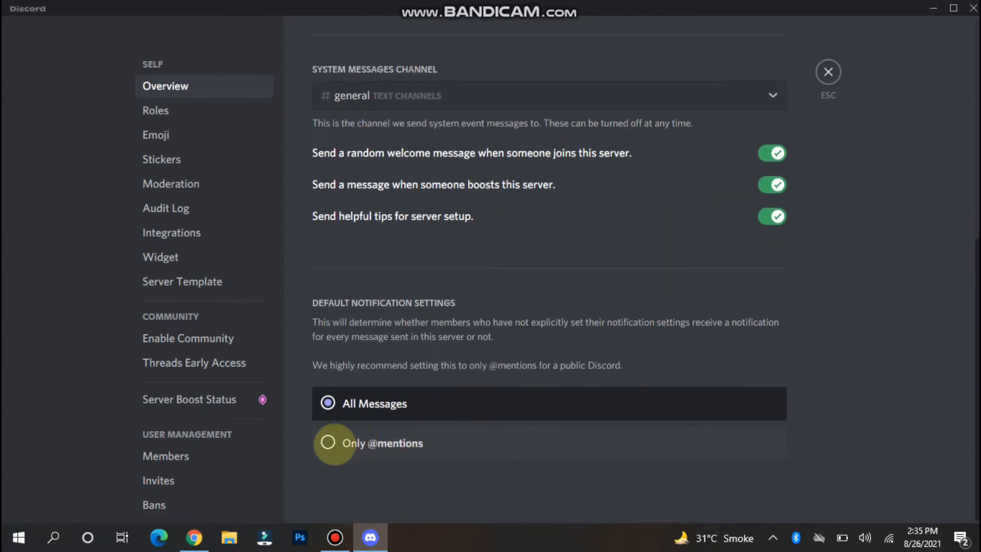
{"action": "left_click", "coordinate": [334, 442]}
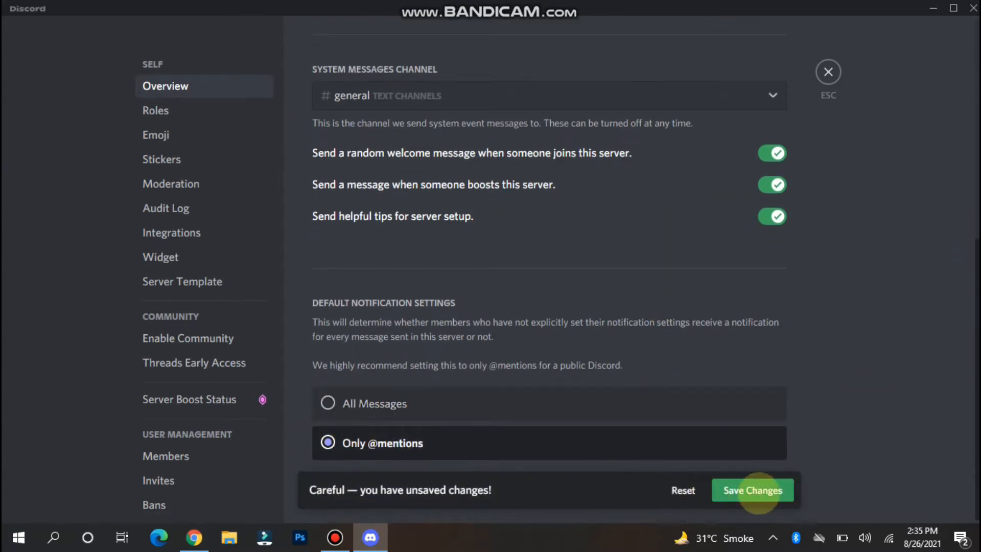
{"action": "left_click", "coordinate": [769, 490]}
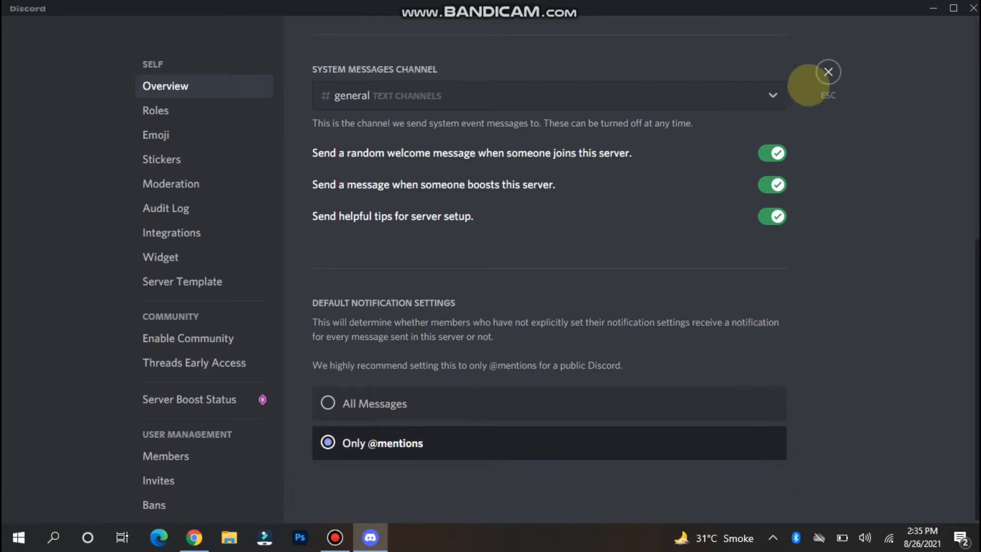
{"action": "left_click", "coordinate": [828, 71]}
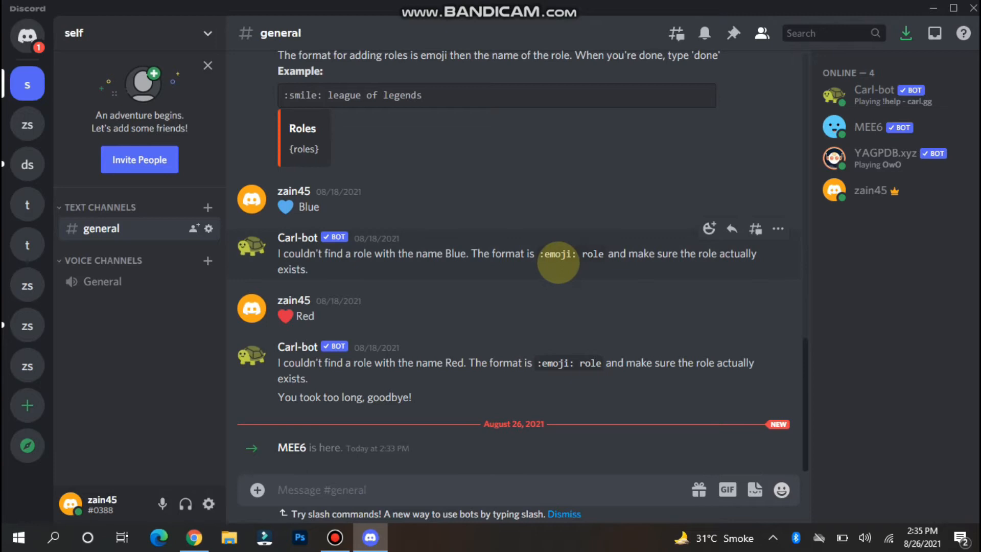
Step: Switch to Chrome and open the top.gg website
{"action": "left_click", "coordinate": [194, 536]}
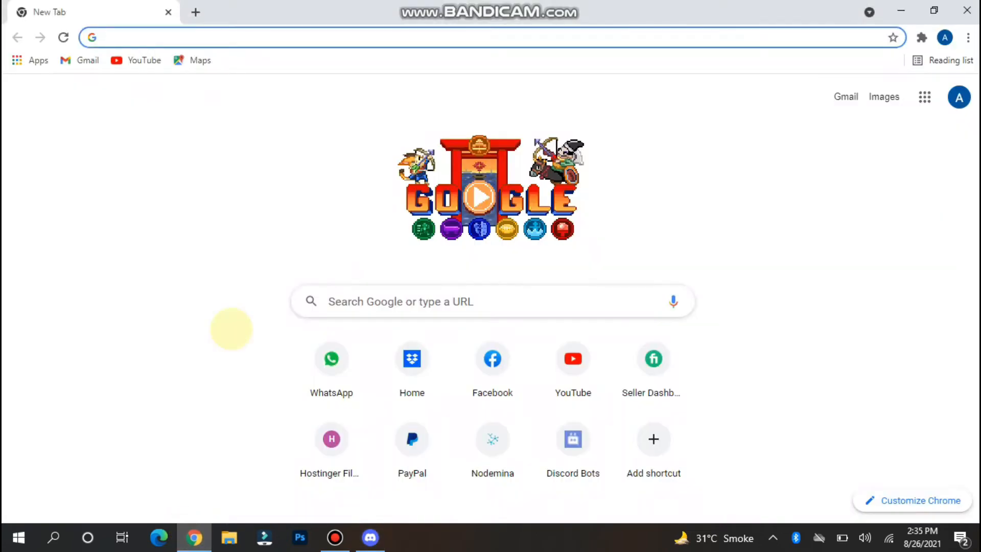
{"action": "type", "text": "tip"}
{"action": "key", "text": "BackSpace"}
{"action": "key", "text": "BackSpace"}
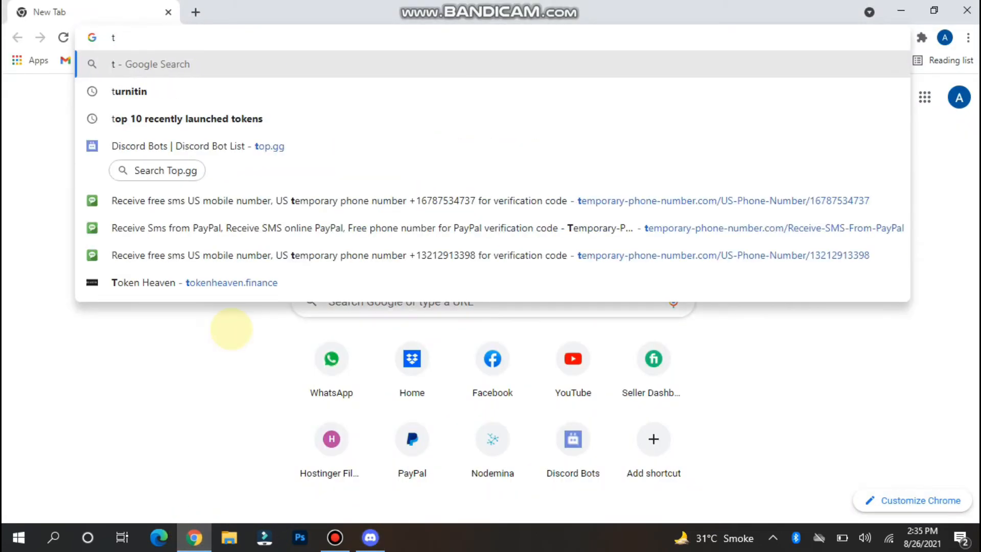
{"action": "type", "text": "op.gg"}
{"action": "key", "text": "Return"}
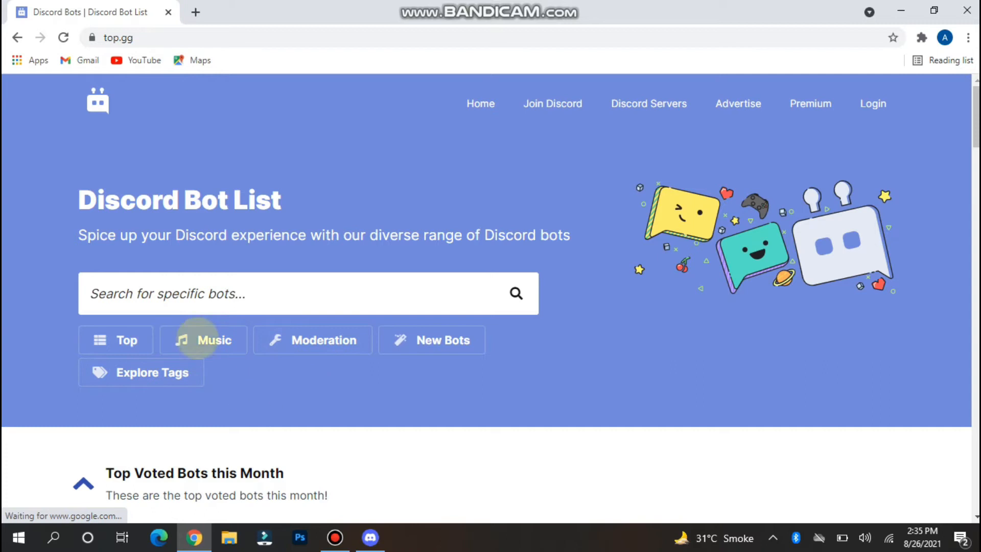
Step: Look for MEE6 on the Discord bot list and open its page from the top voted bots
{"action": "left_click", "coordinate": [193, 307]}
{"action": "type", "text": "mme"}
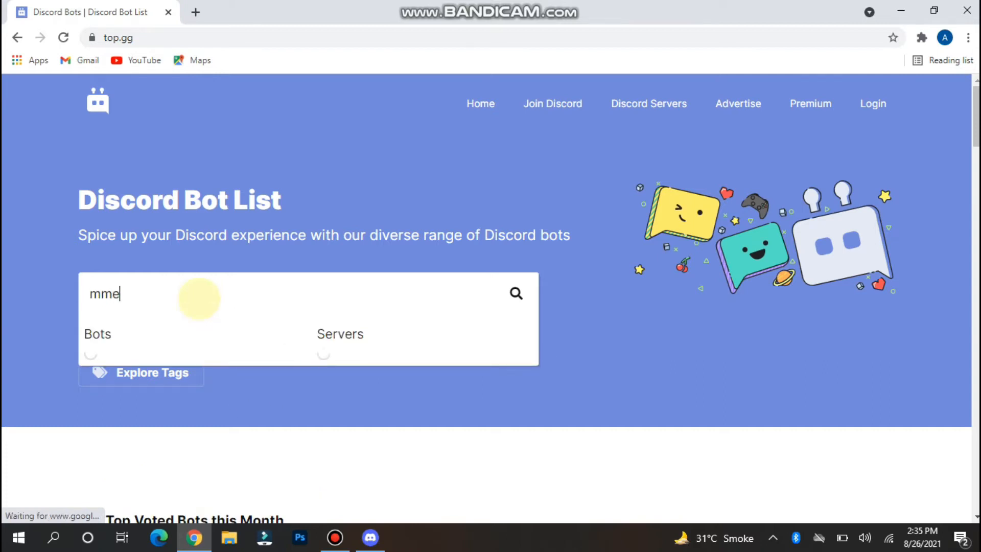
{"action": "scroll", "coordinate": [130, 427], "scroll_direction": "down", "scroll_amount": 6}
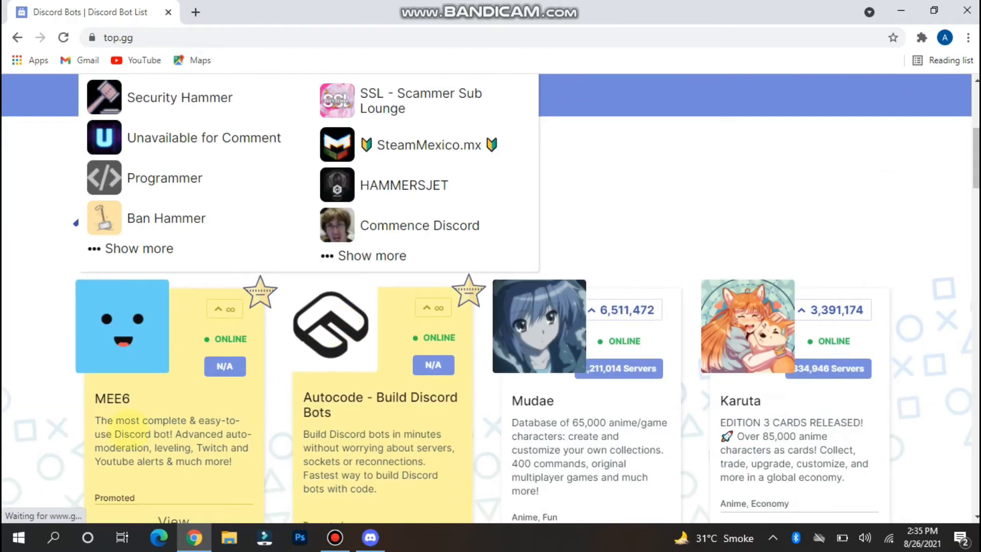
{"action": "scroll", "coordinate": [558, 293], "scroll_direction": "down", "scroll_amount": 4}
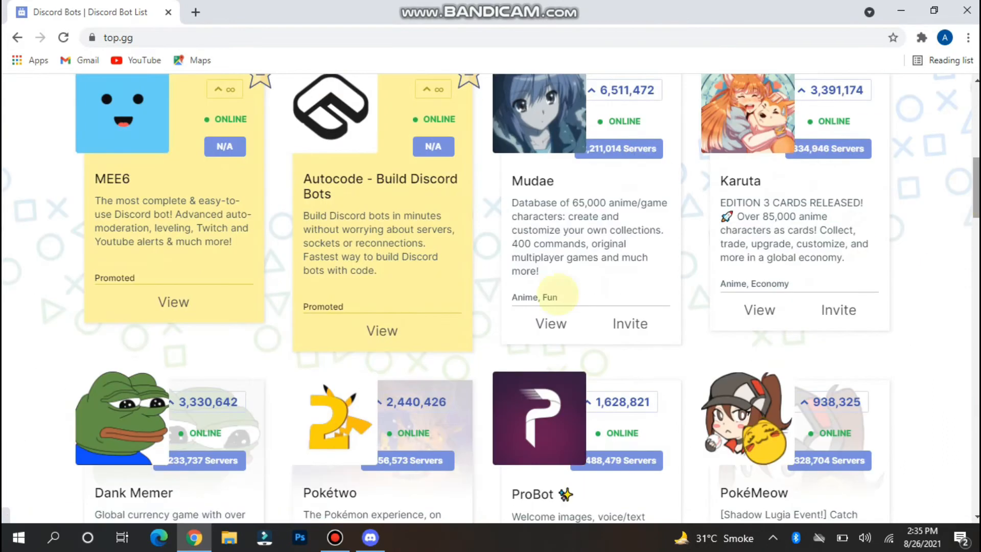
{"action": "left_click", "coordinate": [249, 301]}
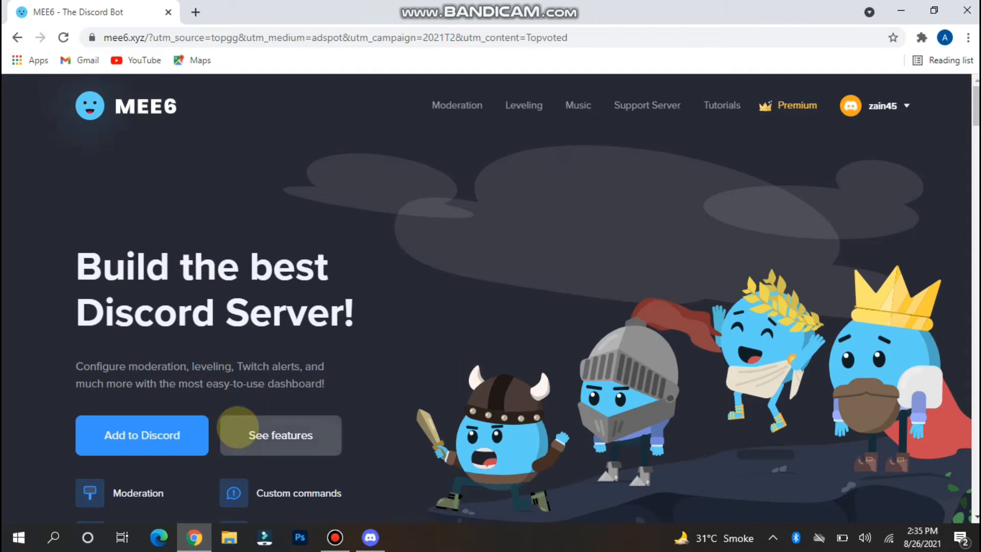
Step: Start adding MEE6 to Discord and choose the "tech" server for its setup
{"action": "left_click", "coordinate": [147, 448]}
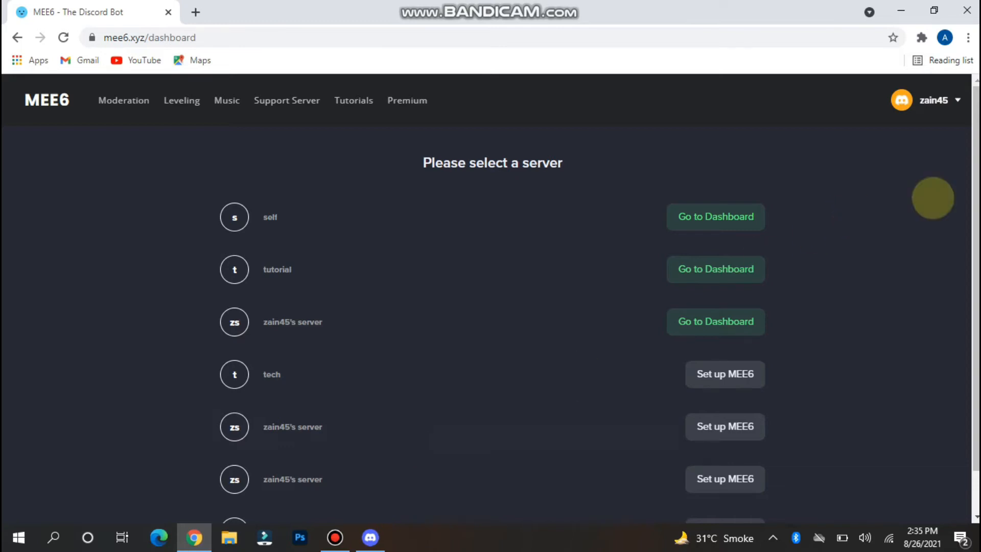
{"action": "scroll", "coordinate": [975, 200], "scroll_direction": "down", "scroll_amount": 1}
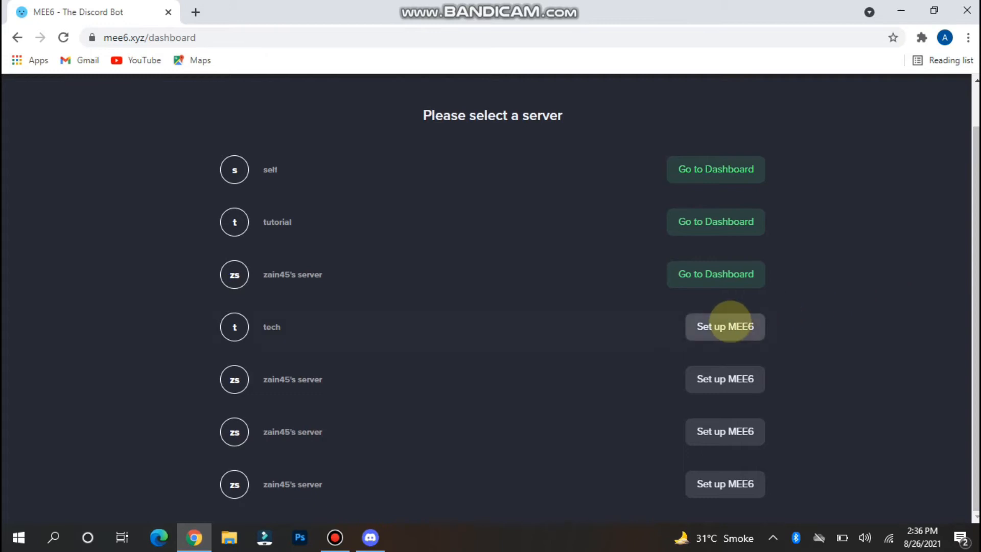
{"action": "left_click", "coordinate": [729, 326]}
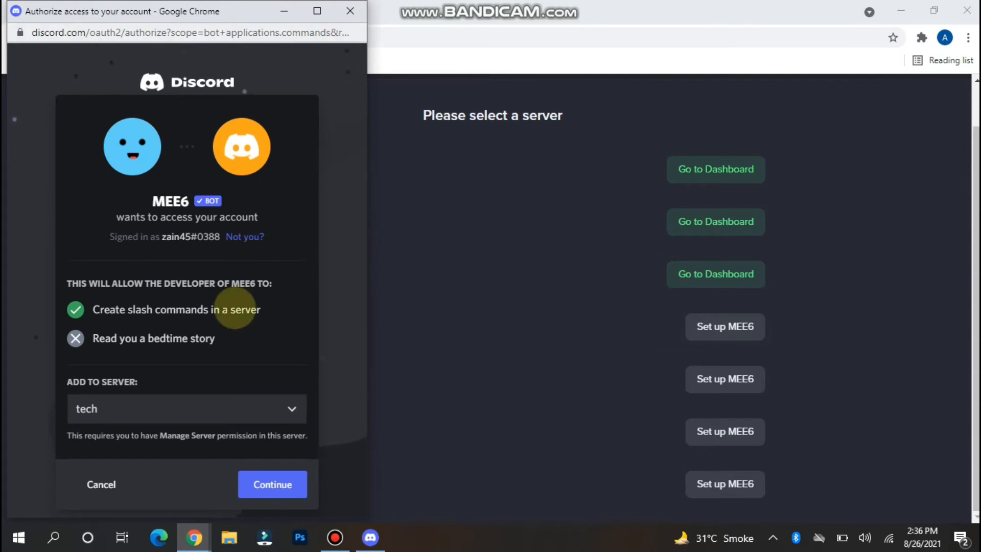
Step: Authorize MEE6 on the "tech" server with all requested permissions, complete the human check, and view the bot in Discord's member list
{"action": "left_click", "coordinate": [265, 479]}
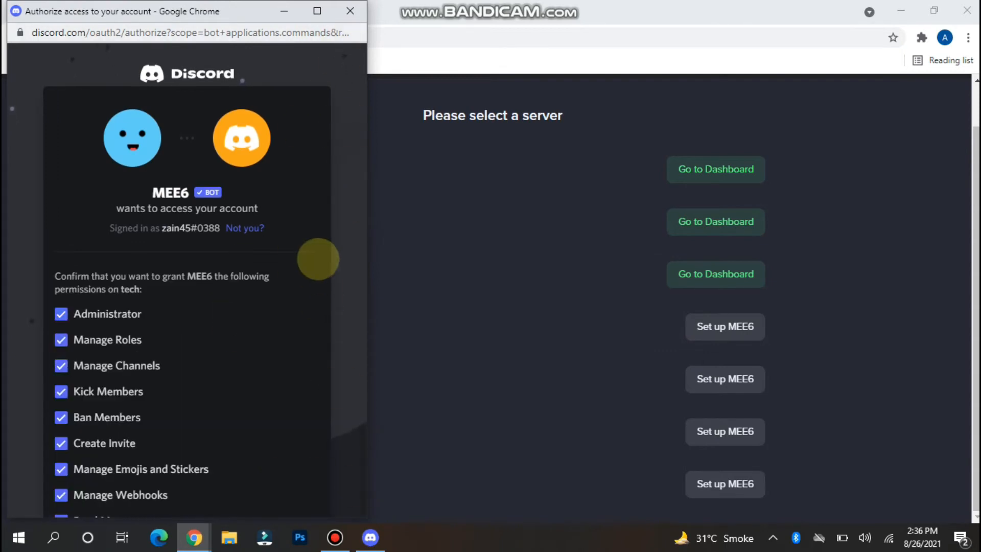
{"action": "left_click", "coordinate": [317, 10]}
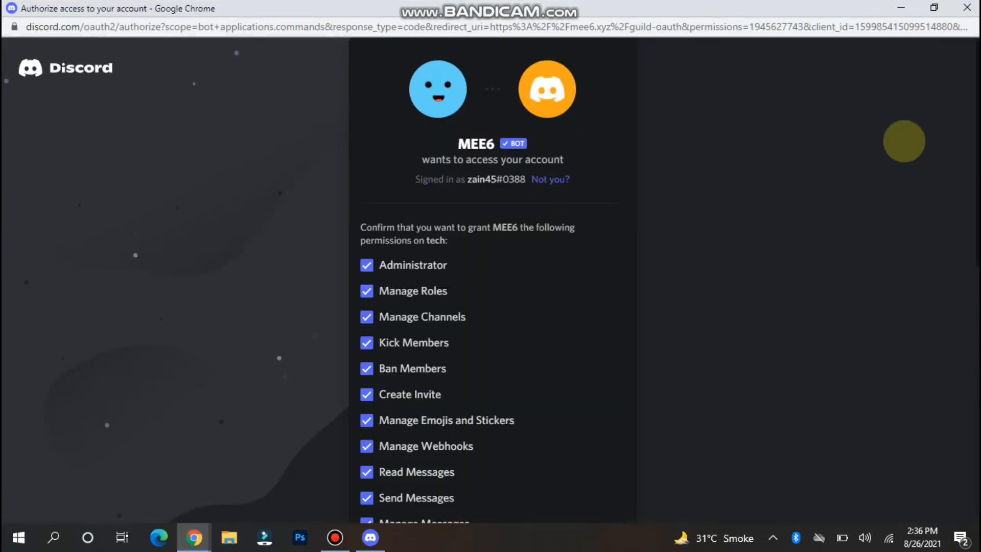
{"action": "scroll", "coordinate": [493, 281], "scroll_direction": "down", "scroll_amount": 10}
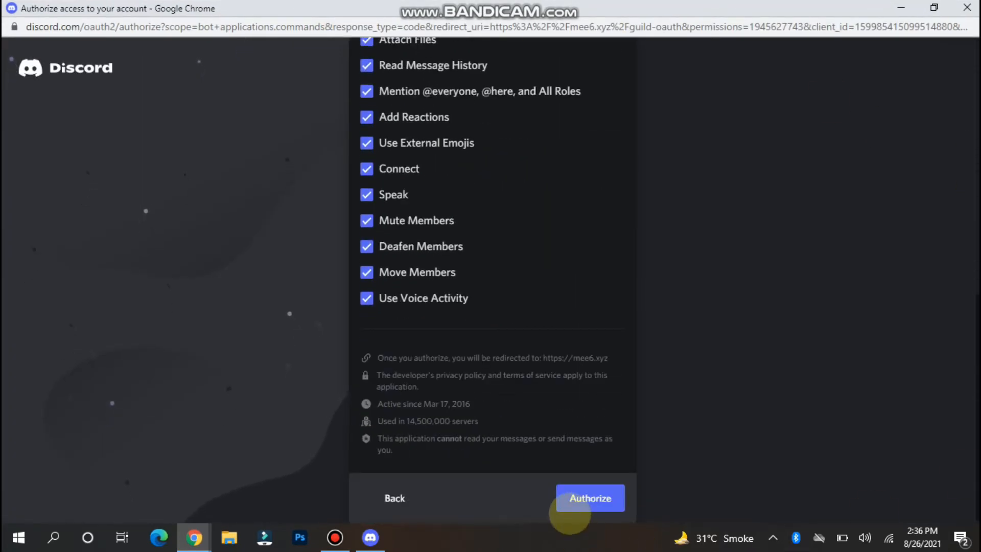
{"action": "left_click", "coordinate": [582, 498]}
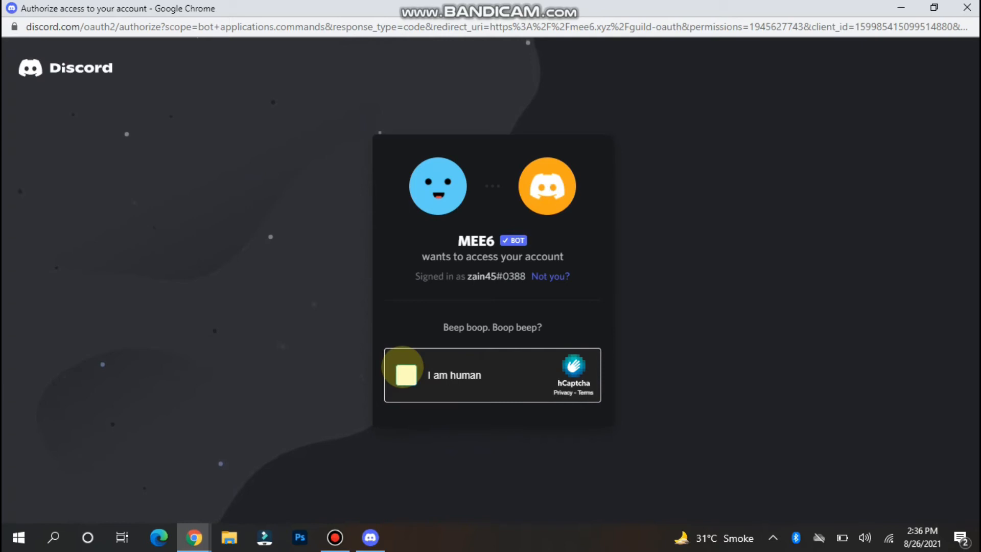
{"action": "left_click", "coordinate": [406, 374]}
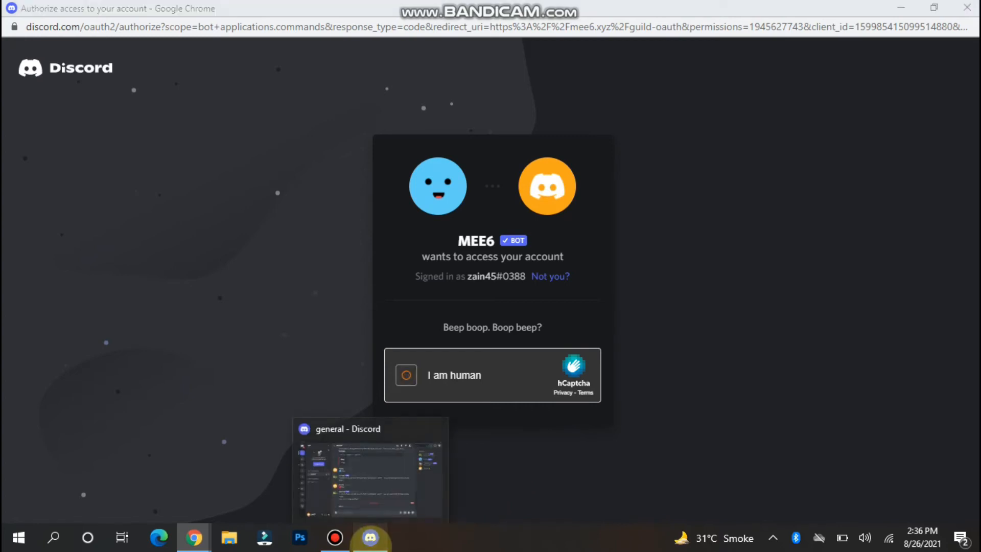
{"action": "left_click", "coordinate": [370, 537]}
{"action": "left_click", "coordinate": [864, 130]}
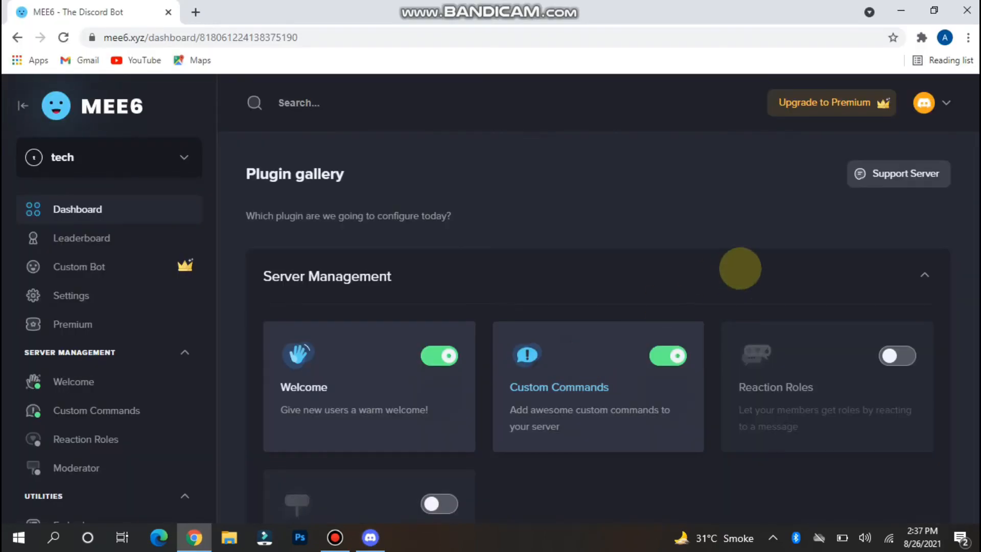
Step: Enable the Moderator plugin for the "tech" server in the MEE6 plugin gallery
{"action": "scroll", "coordinate": [537, 333], "scroll_direction": "down", "scroll_amount": 3}
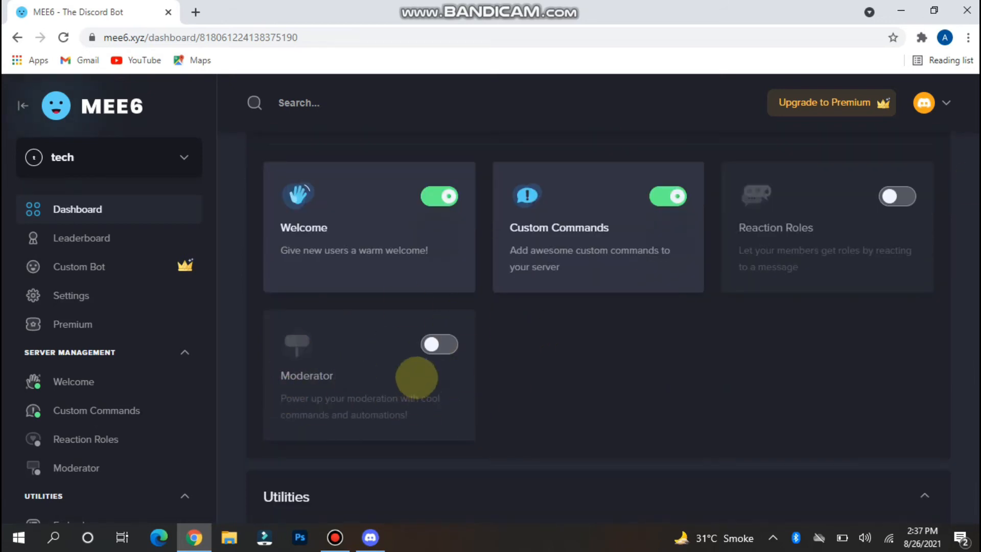
{"action": "left_click", "coordinate": [437, 345]}
{"action": "left_click", "coordinate": [664, 326]}
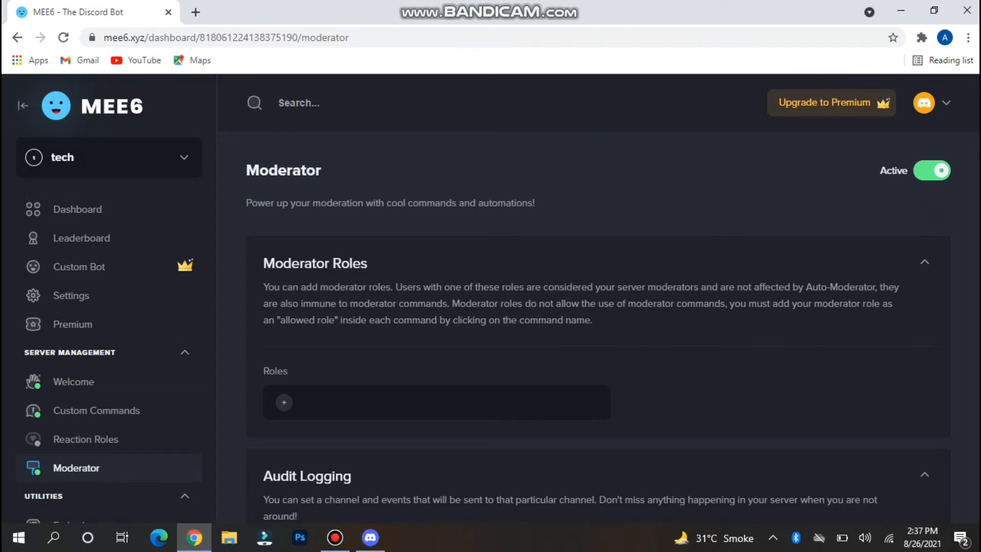
Step: In the Auto-Moderator's Bad words settings, enter "follower" in the Bad Words List and confirm
{"action": "scroll", "coordinate": [598, 307], "scroll_direction": "down", "scroll_amount": 8}
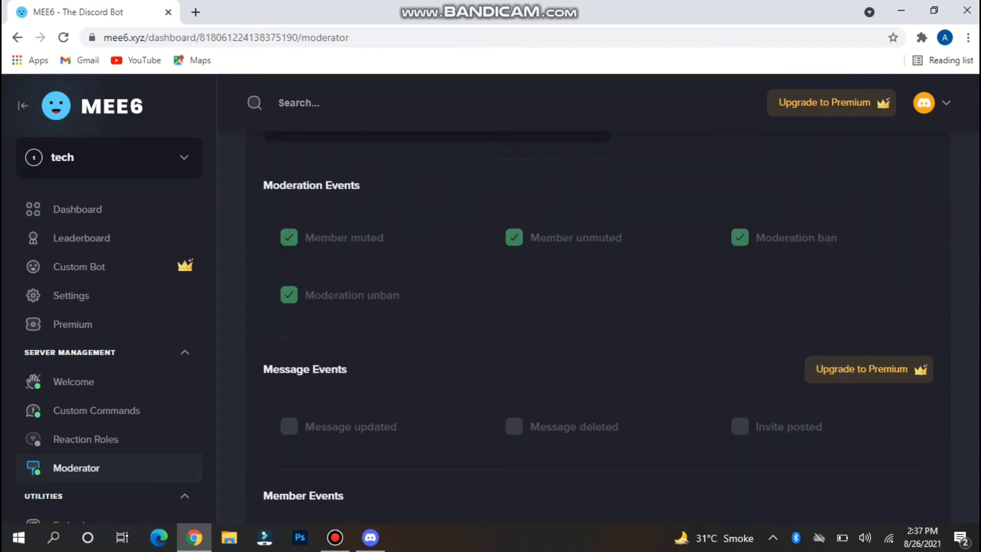
{"action": "scroll", "coordinate": [597, 307], "scroll_direction": "down", "scroll_amount": 15}
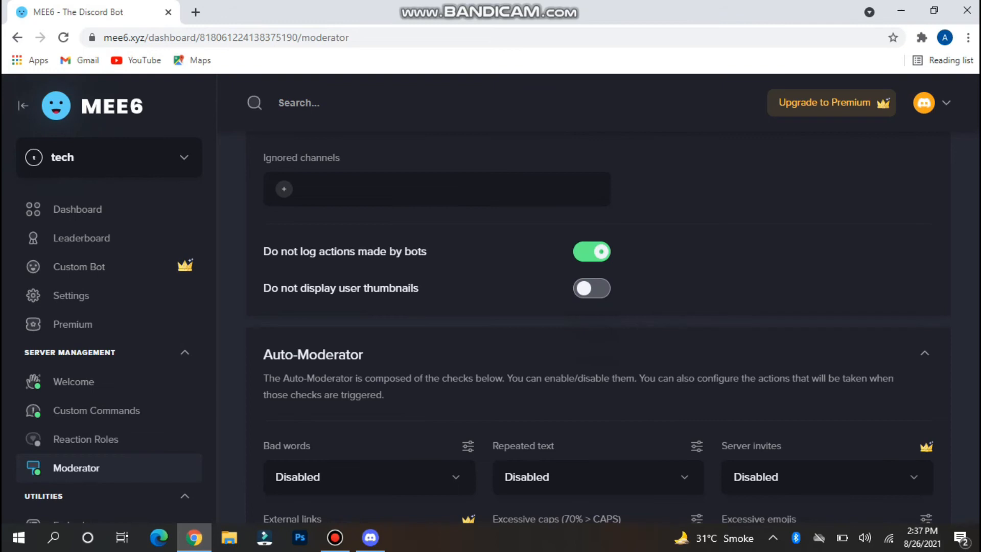
{"action": "scroll", "coordinate": [495, 241], "scroll_direction": "down", "scroll_amount": 1}
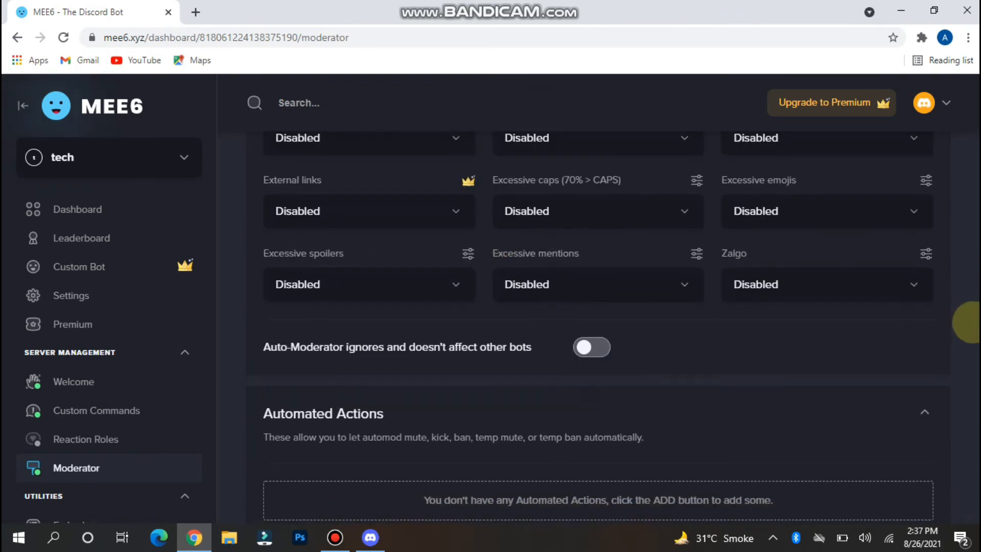
{"action": "scroll", "coordinate": [582, 358], "scroll_direction": "up", "scroll_amount": 4}
{"action": "left_click", "coordinate": [441, 327]}
{"action": "left_click", "coordinate": [441, 327]}
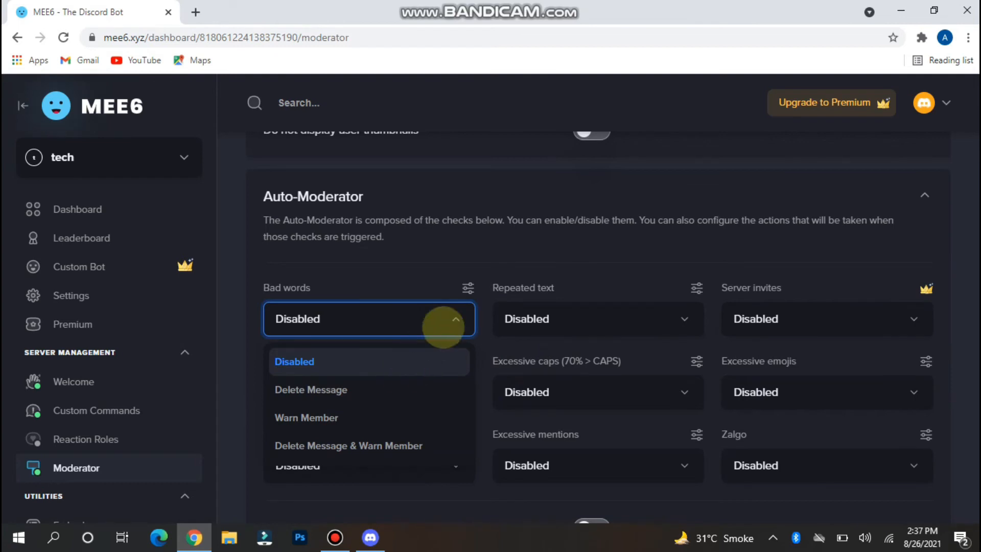
{"action": "left_click", "coordinate": [468, 289]}
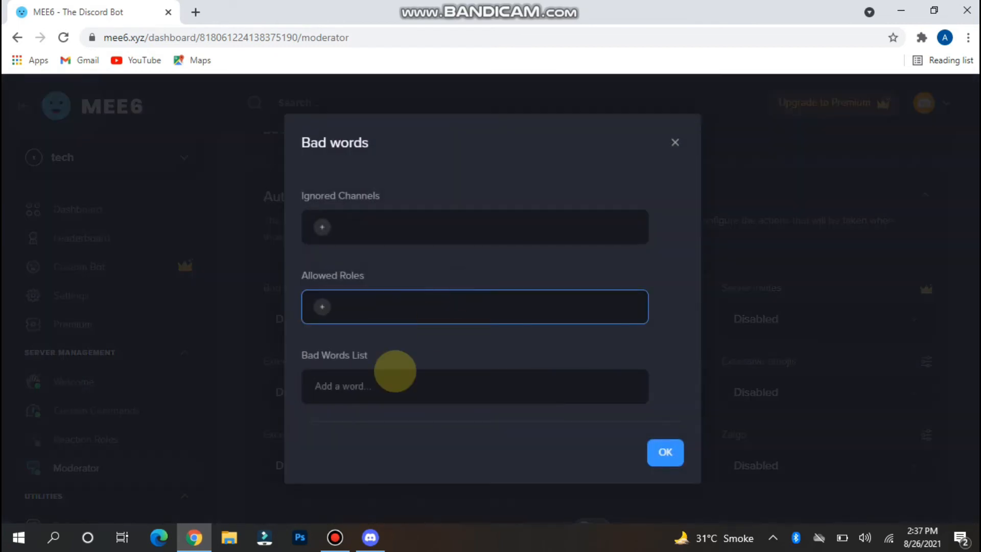
{"action": "left_click", "coordinate": [370, 388]}
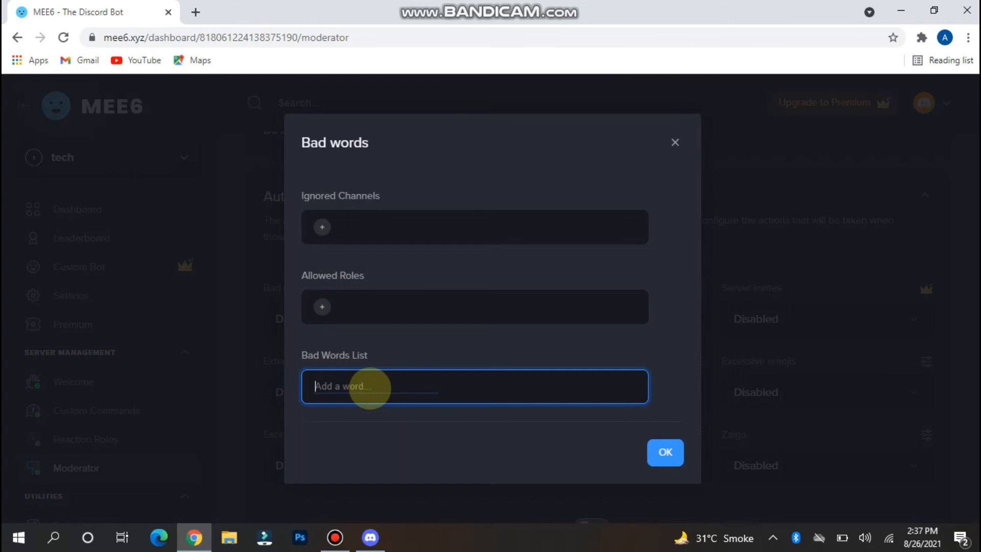
{"action": "type", "text": "F"}
{"action": "key", "text": "BackSpace"}
{"action": "type", "text": "follower"}
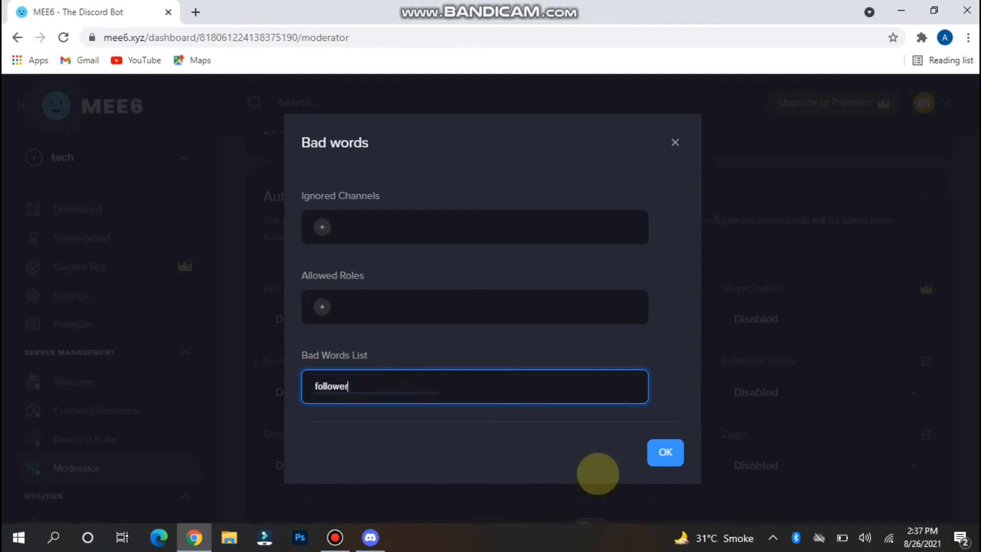
{"action": "left_click", "coordinate": [664, 453]}
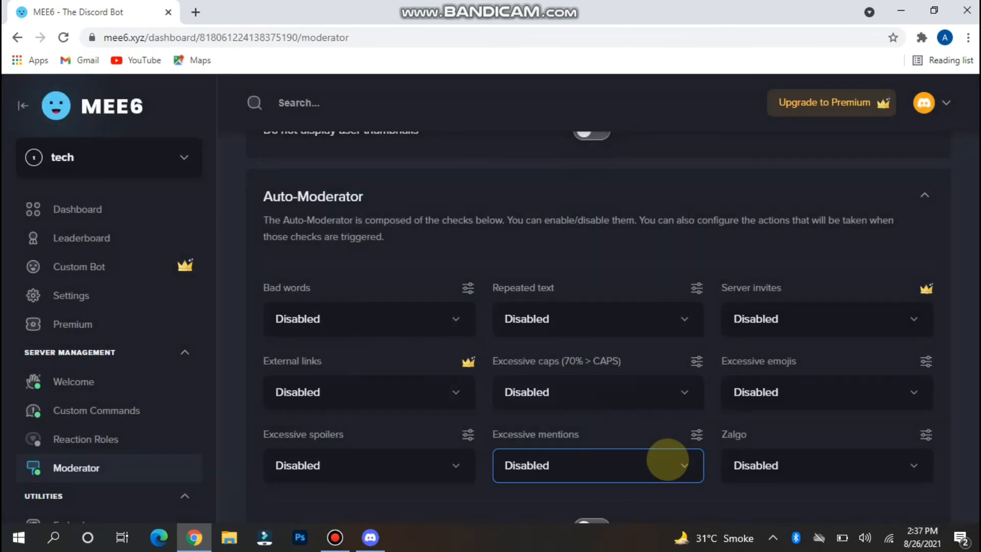
Step: View the actions available for the Auto-Moderator's Bad words check and leave the selection as it is
{"action": "left_click", "coordinate": [391, 317]}
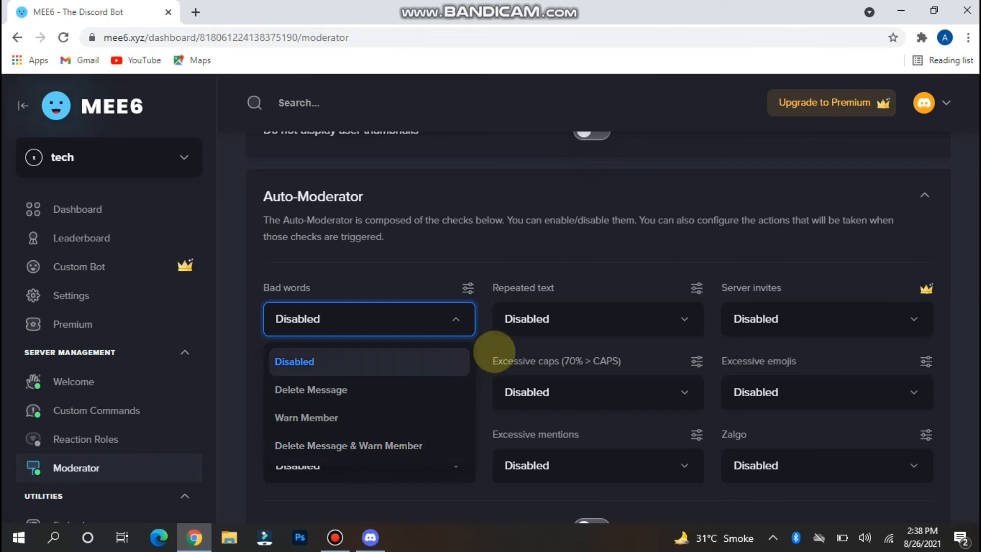
{"action": "left_click", "coordinate": [484, 354]}
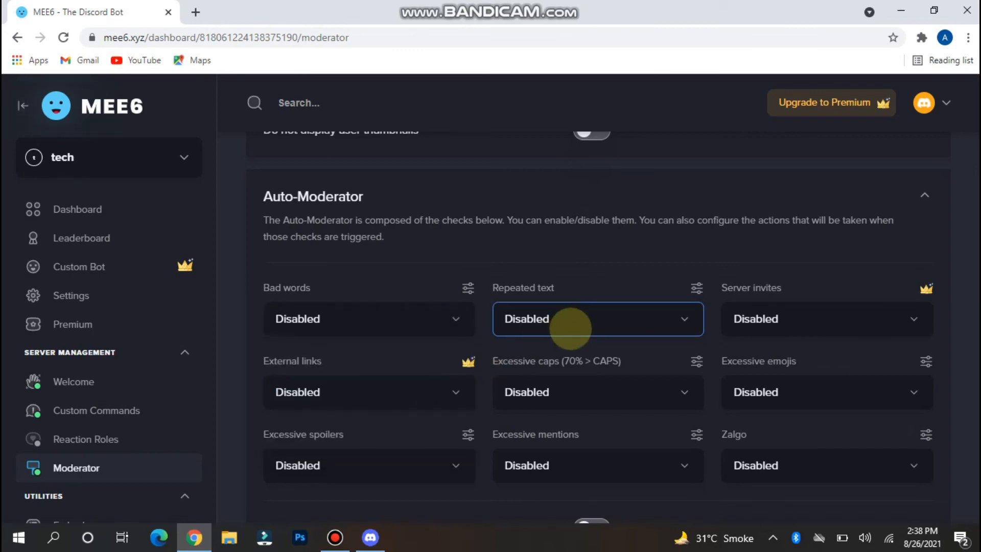